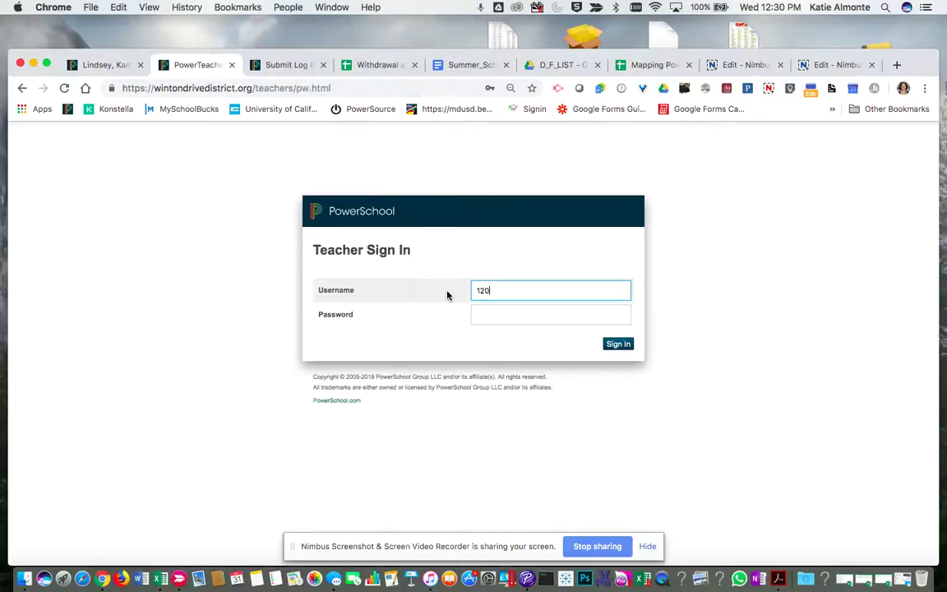
Sign in to the teacher portal with the account password and decline the browser's offer to update the saved password.
{"action": "left_click", "coordinate": [483, 317]}
{"action": "type", "text": "•••••••"}
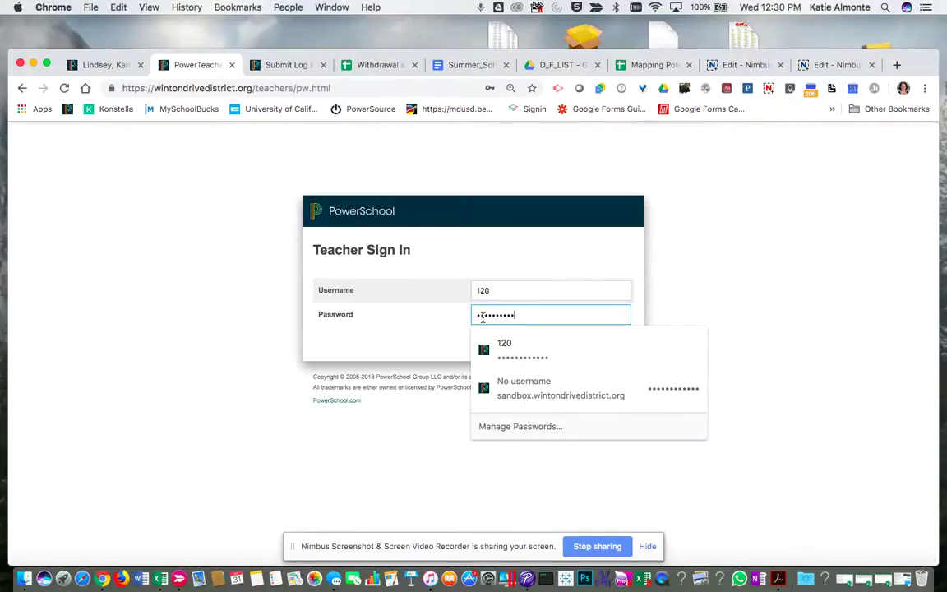
{"action": "key", "text": "Return"}
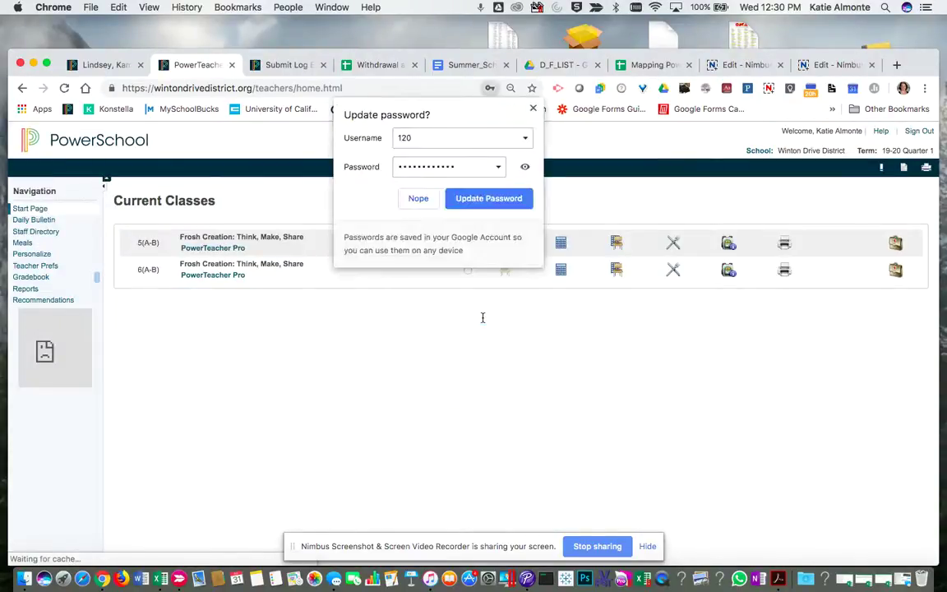
{"action": "left_click", "coordinate": [417, 198]}
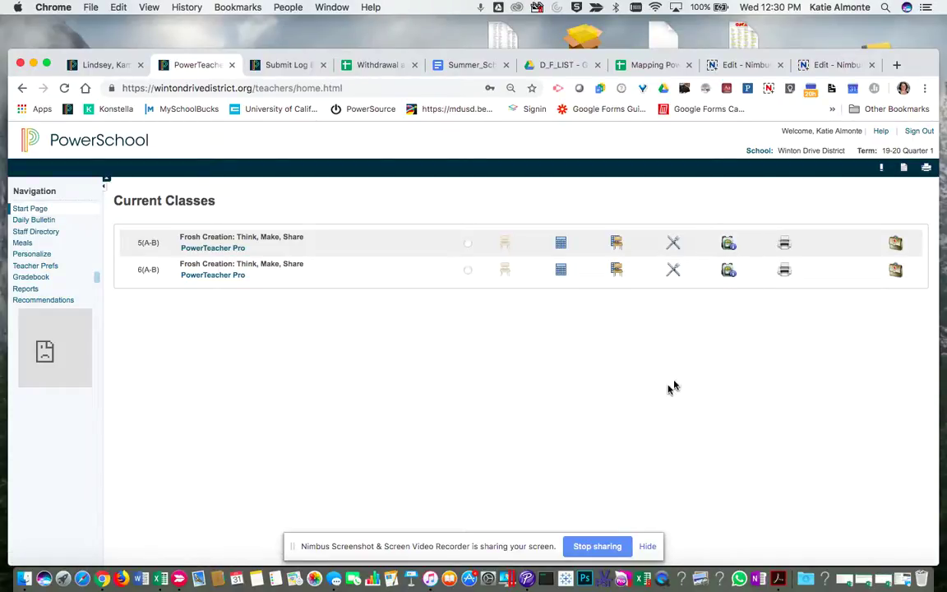
Open the student information page for the 5(A-B) Frosh Creation class and look through its student roster.
{"action": "left_click", "coordinate": [728, 244]}
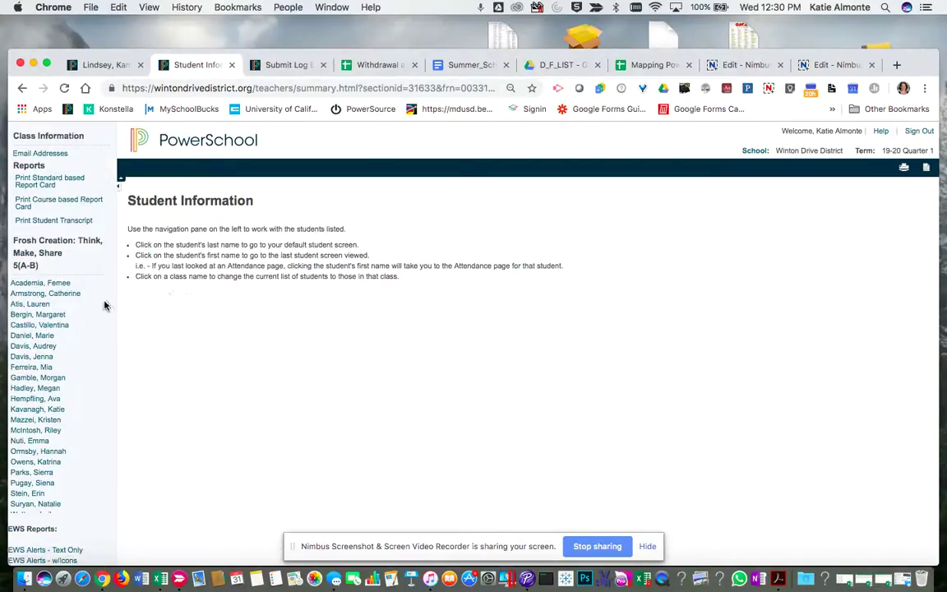
{"action": "scroll", "coordinate": [93, 344], "scroll_direction": "down", "scroll_amount": 2}
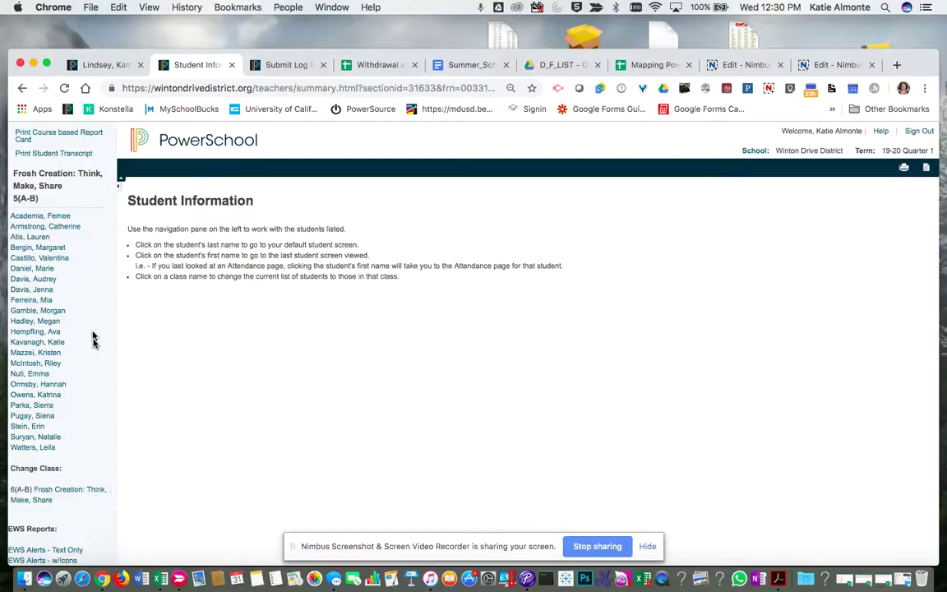
{"action": "scroll", "coordinate": [88, 301], "scroll_direction": "up", "scroll_amount": 2}
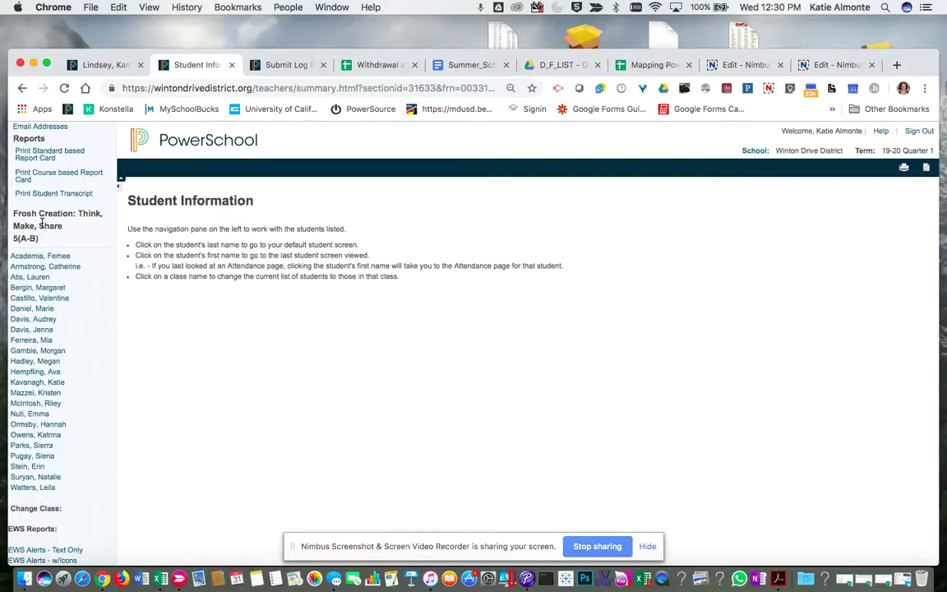
{"action": "scroll", "coordinate": [70, 255], "scroll_direction": "down", "scroll_amount": 1}
{"action": "double_click", "coordinate": [53, 287]}
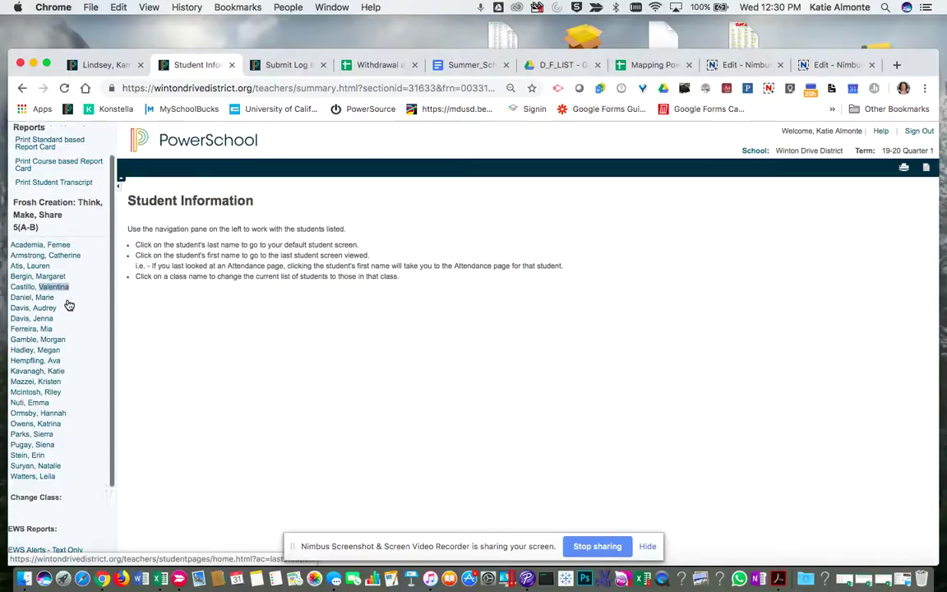
{"action": "left_click", "coordinate": [69, 306]}
{"action": "scroll", "coordinate": [69, 304], "scroll_direction": "down", "scroll_amount": 1}
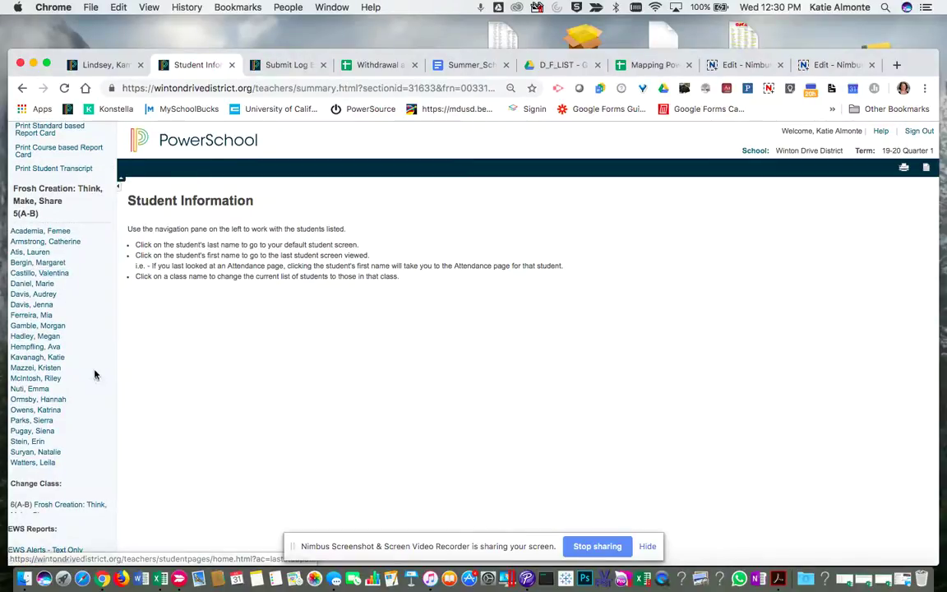
{"action": "scroll", "coordinate": [94, 375], "scroll_direction": "down", "scroll_amount": 1}
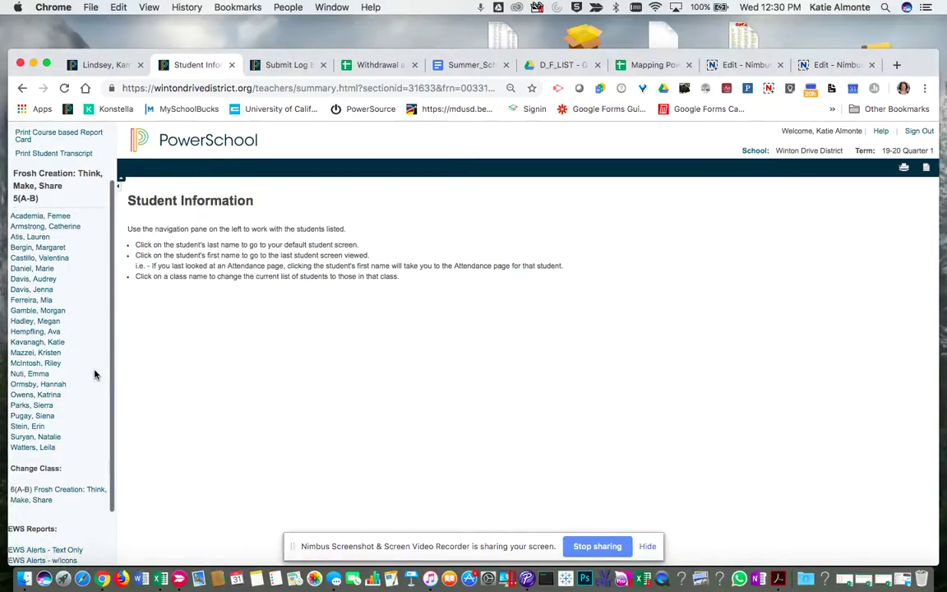
Change to the 6(A-B) Frosh Creation class and open the default screen of the ninth student in the roster.
{"action": "left_click", "coordinate": [70, 499]}
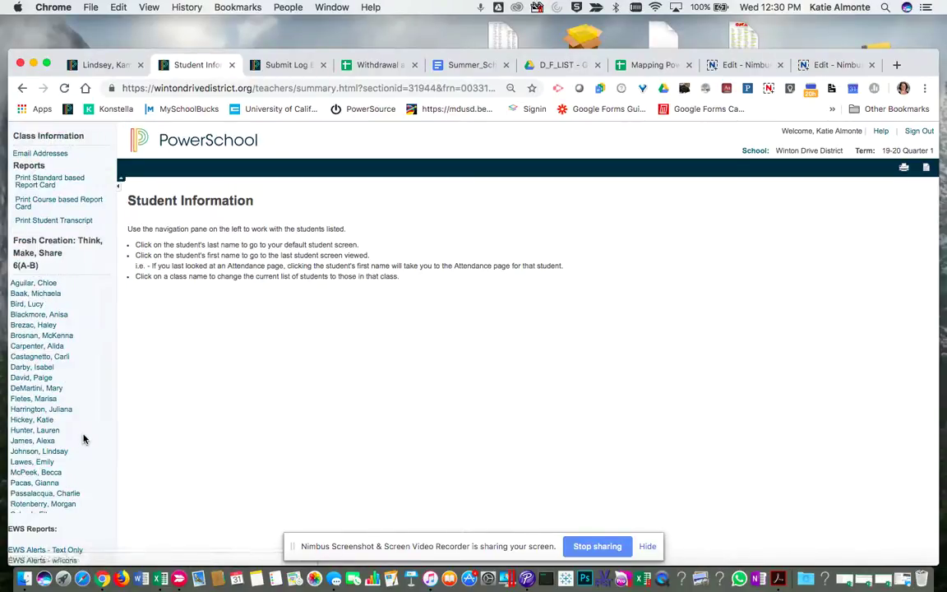
{"action": "scroll", "coordinate": [85, 437], "scroll_direction": "down", "scroll_amount": 3}
{"action": "scroll", "coordinate": [85, 437], "scroll_direction": "up", "scroll_amount": 1}
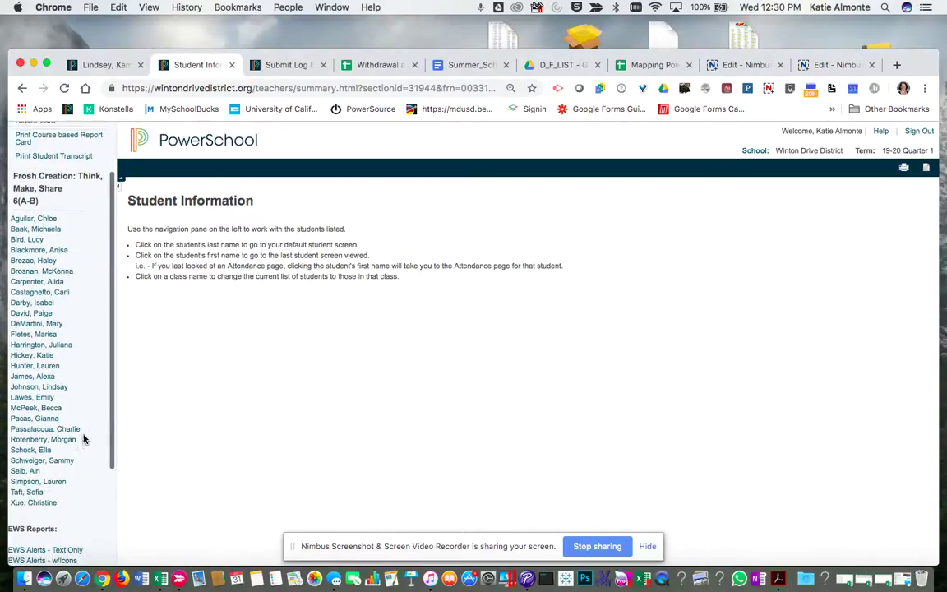
{"action": "left_click", "coordinate": [21, 304]}
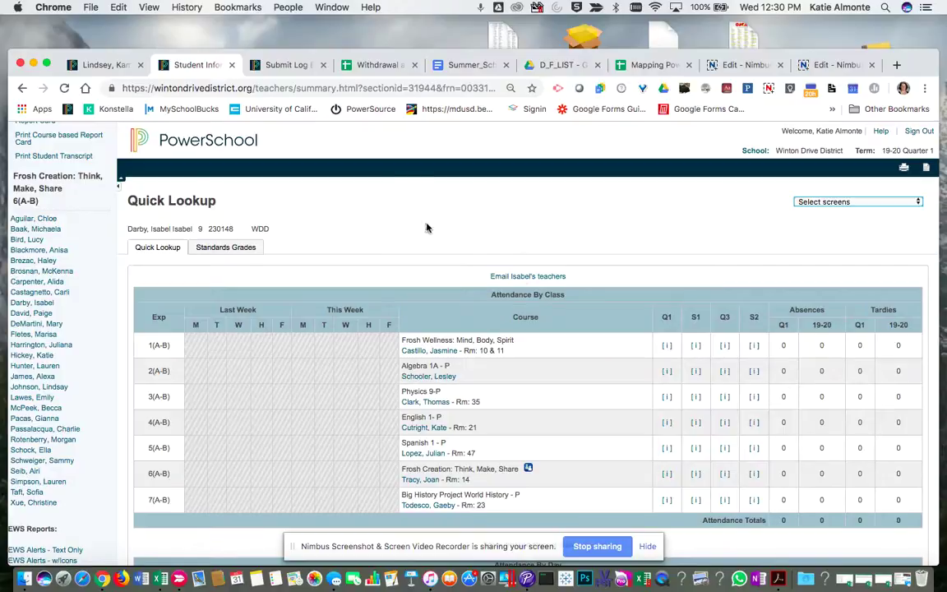
View the student's Log Entries screen and open the Submit Log Entry form for a new entry.
{"action": "left_click", "coordinate": [919, 202]}
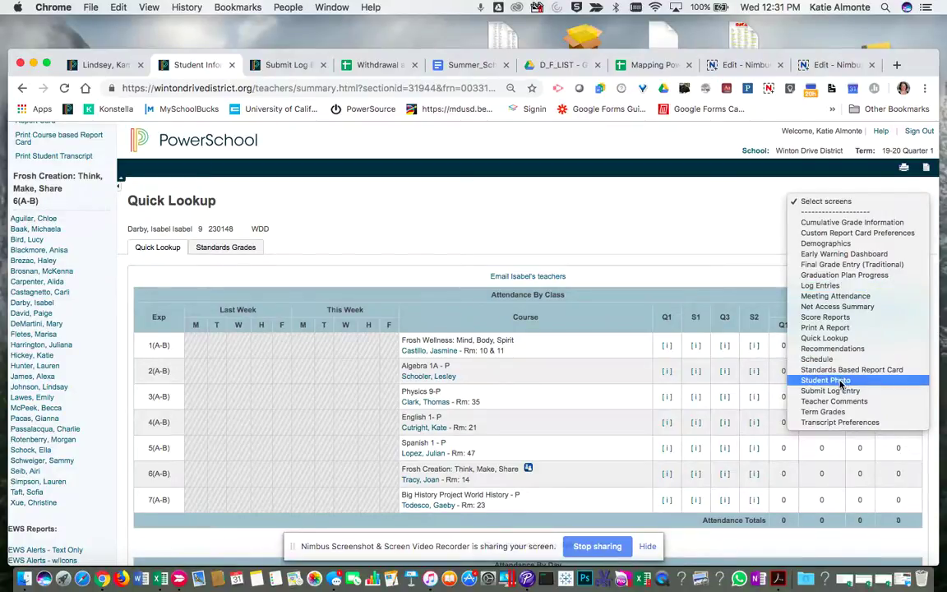
{"action": "left_click", "coordinate": [827, 287]}
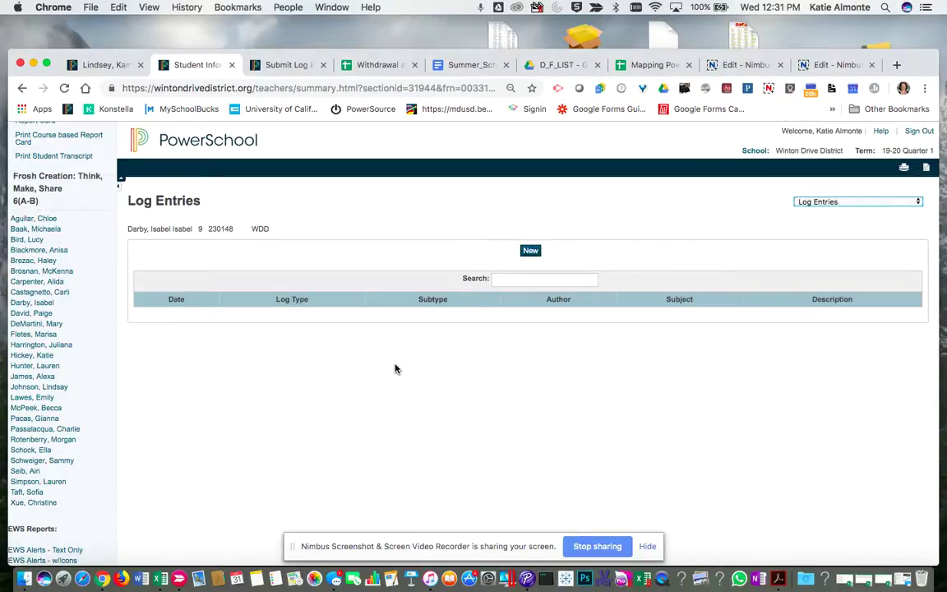
{"action": "left_click", "coordinate": [531, 251]}
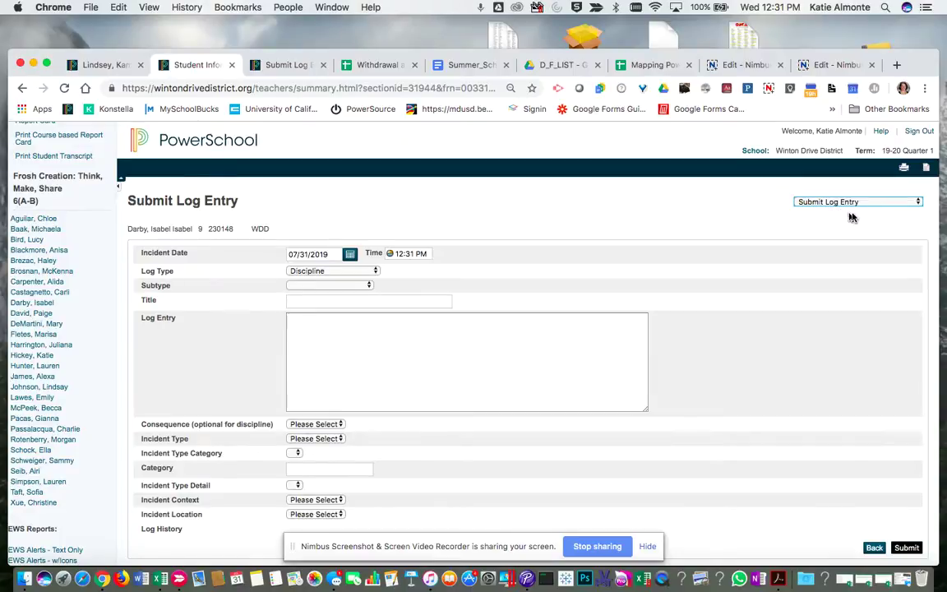
{"action": "left_click", "coordinate": [919, 203]}
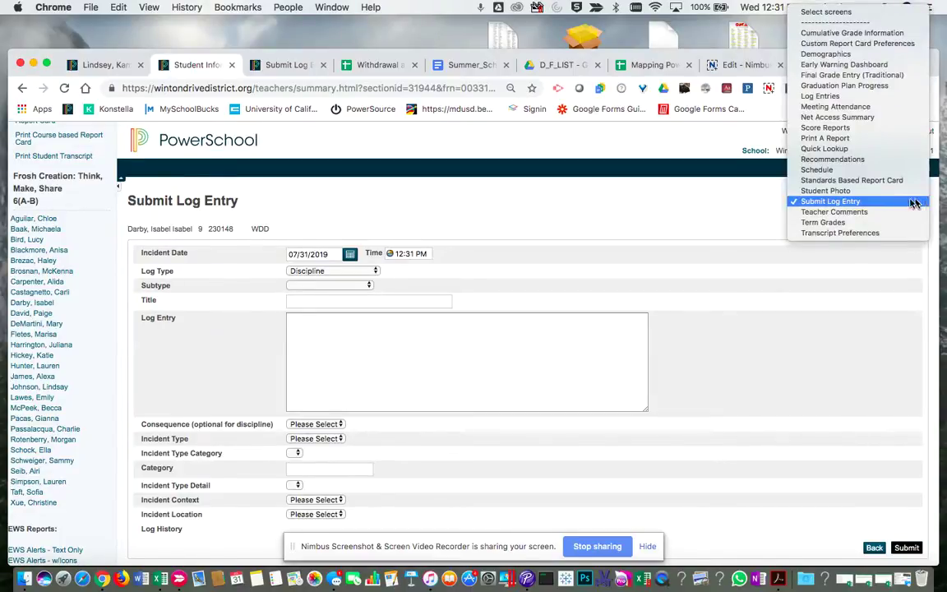
{"action": "left_click", "coordinate": [837, 202]}
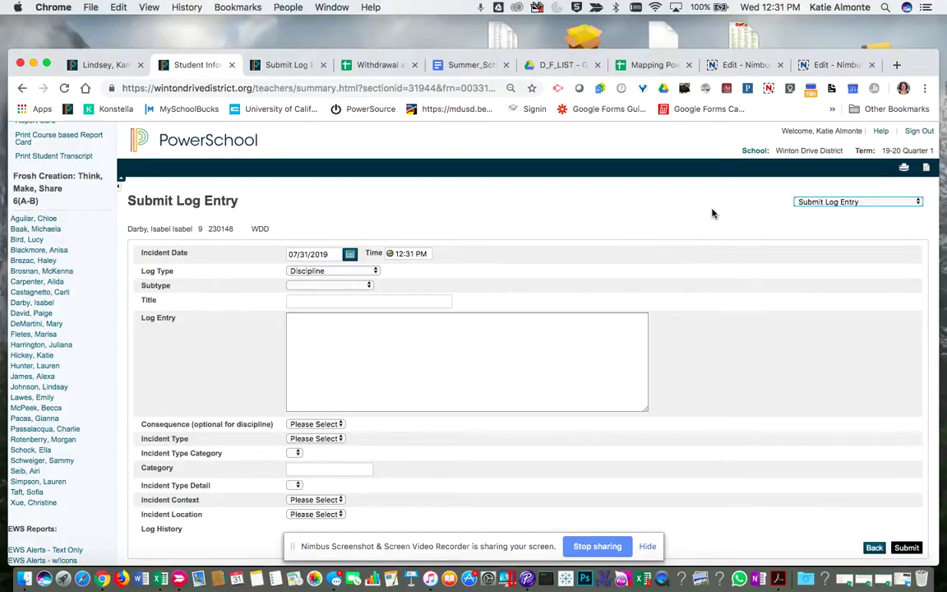
Return to the start page and set the default student screen to Log Entries in the personalization settings.
{"action": "left_click", "coordinate": [140, 142]}
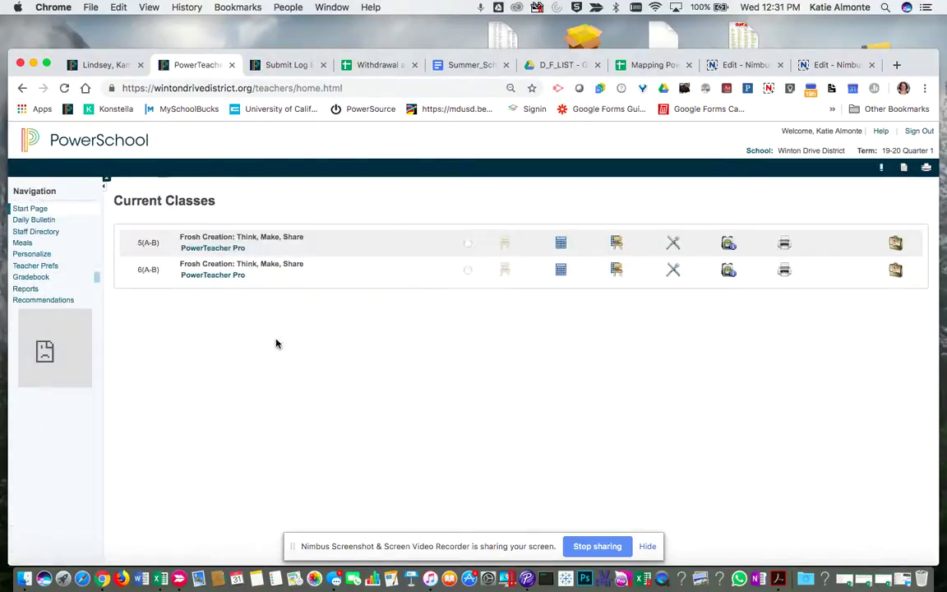
{"action": "left_click", "coordinate": [33, 255]}
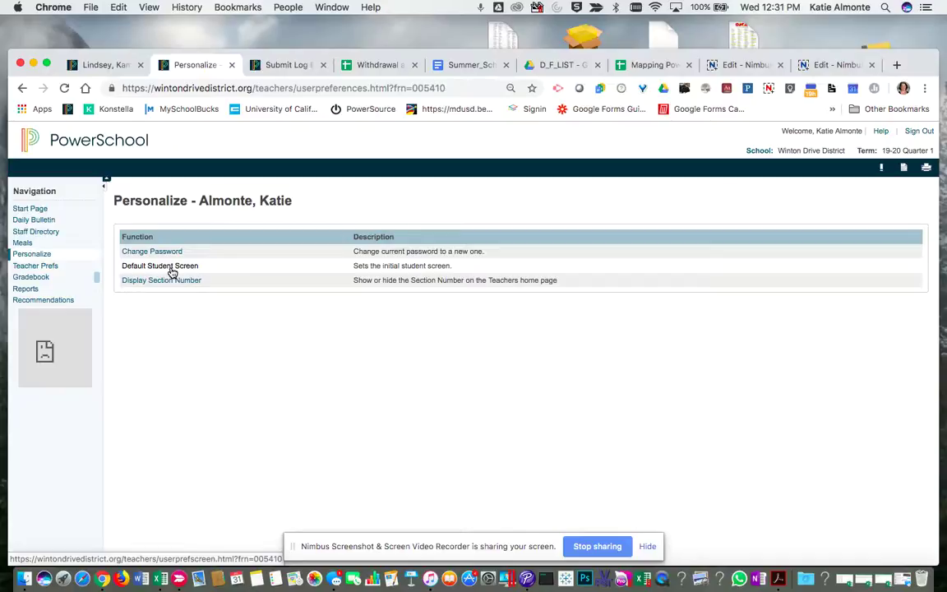
{"action": "left_click", "coordinate": [172, 268]}
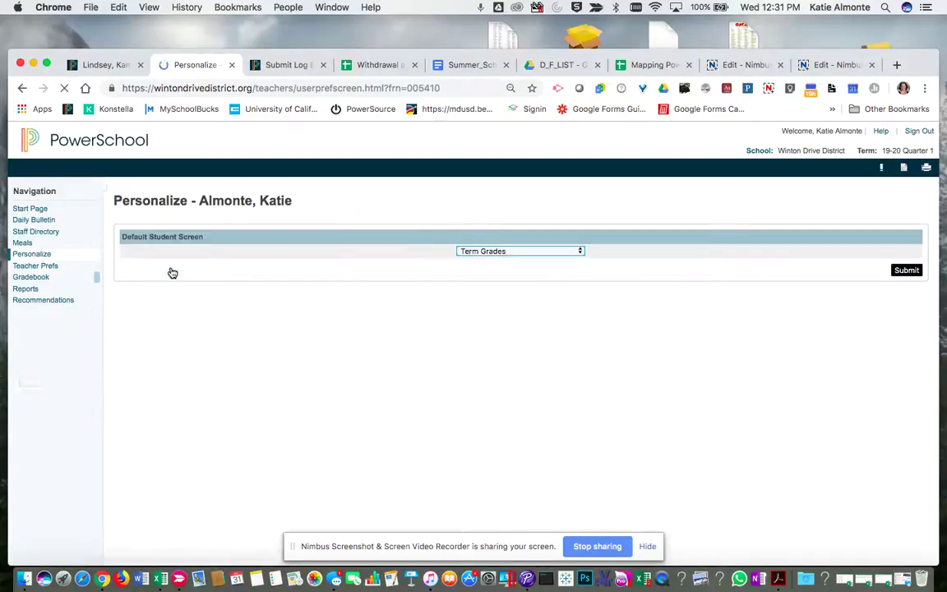
{"action": "left_click", "coordinate": [579, 253]}
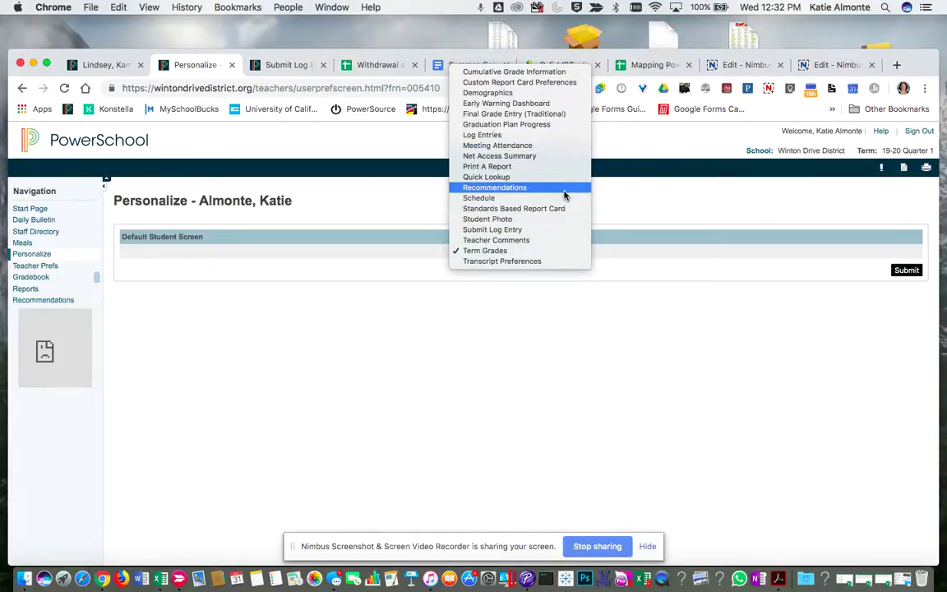
{"action": "left_click", "coordinate": [488, 136]}
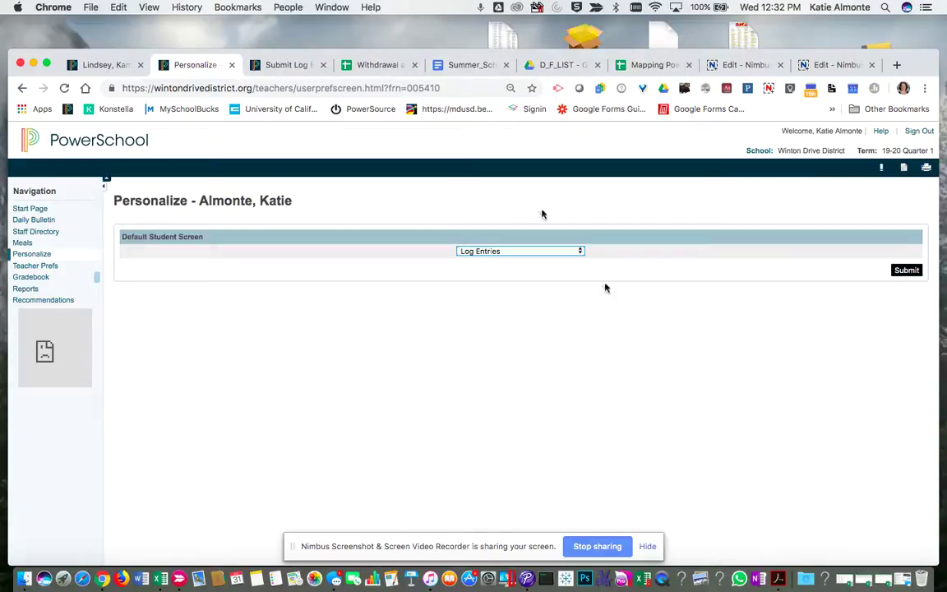
{"action": "left_click", "coordinate": [900, 275]}
Open the first student in the 5(A-B) class roster and start a new log entry for them.
{"action": "left_click", "coordinate": [730, 245]}
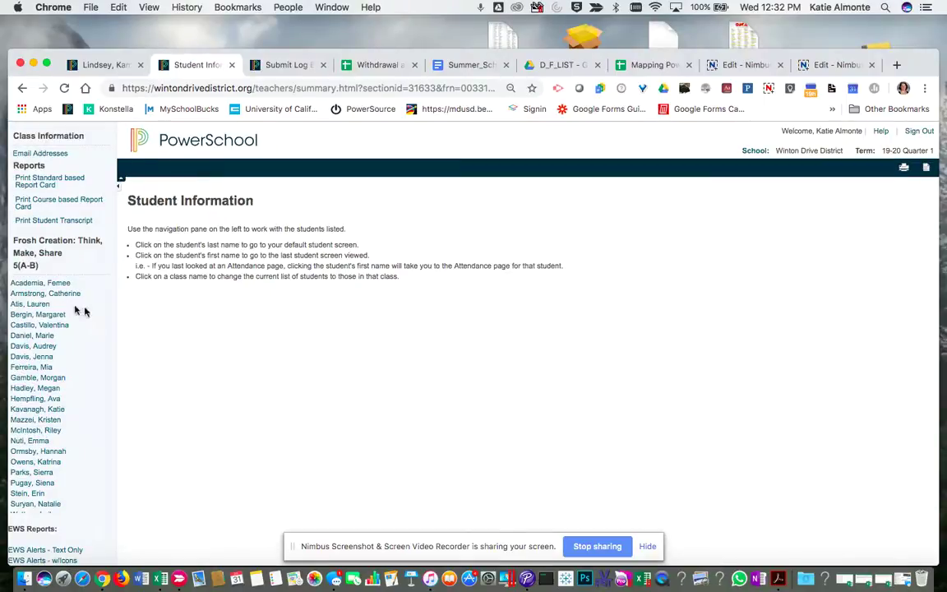
{"action": "left_click", "coordinate": [20, 283]}
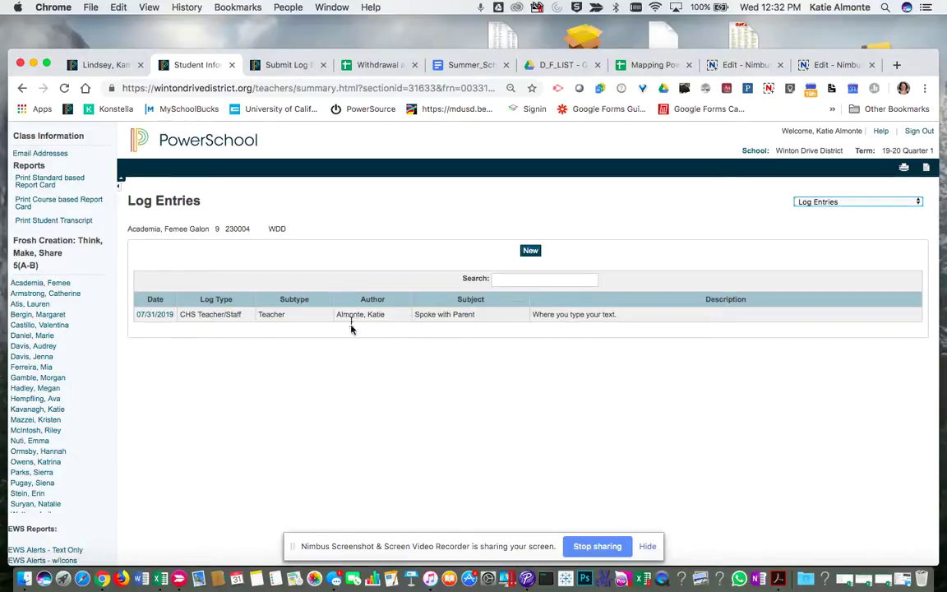
{"action": "left_click", "coordinate": [531, 252]}
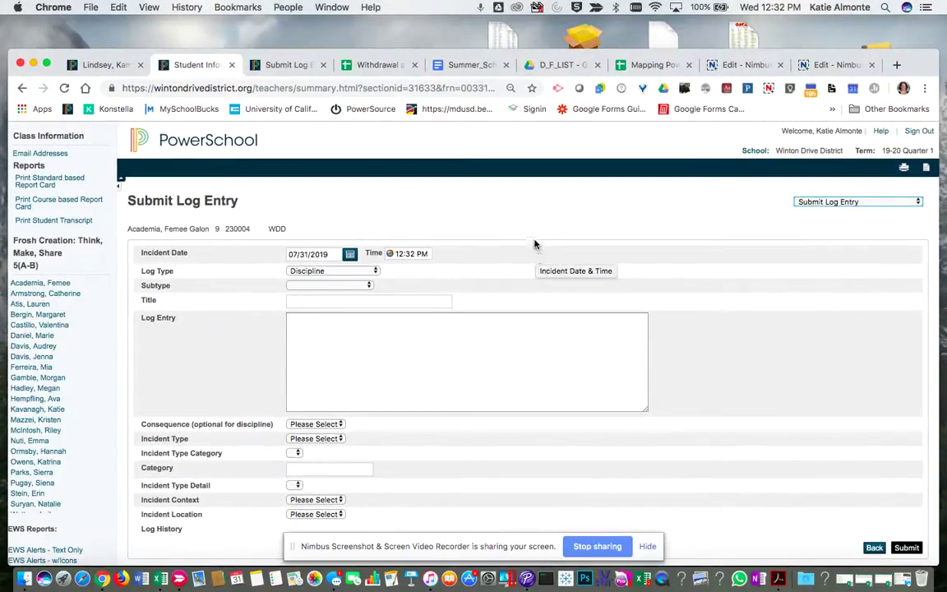
Set the log entry's type to CHS Teacher/Staff and its subtype to Teacher.
{"action": "scroll", "coordinate": [534, 244], "scroll_direction": "down", "scroll_amount": 2}
{"action": "scroll", "coordinate": [493, 242], "scroll_direction": "up", "scroll_amount": 1}
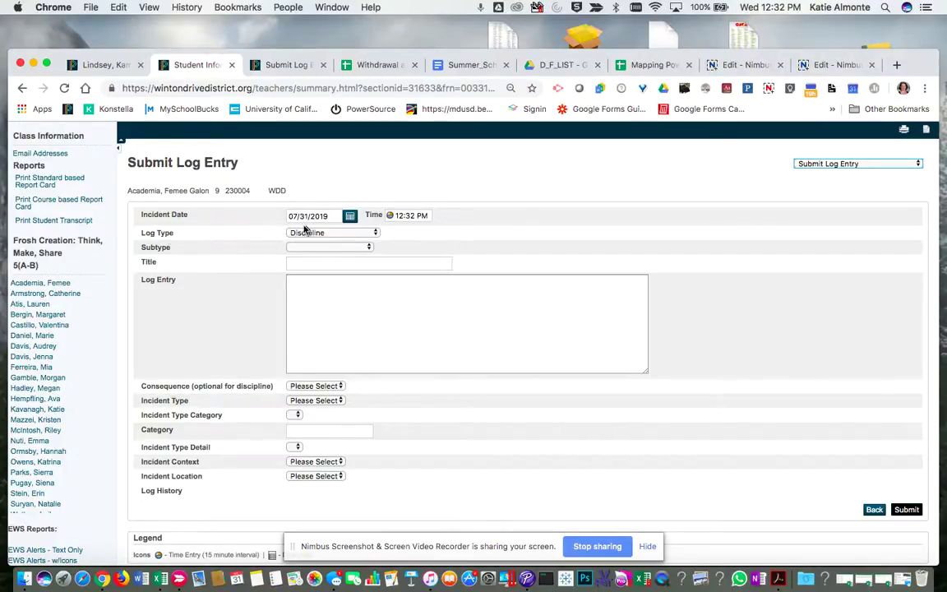
{"action": "left_click", "coordinate": [376, 235]}
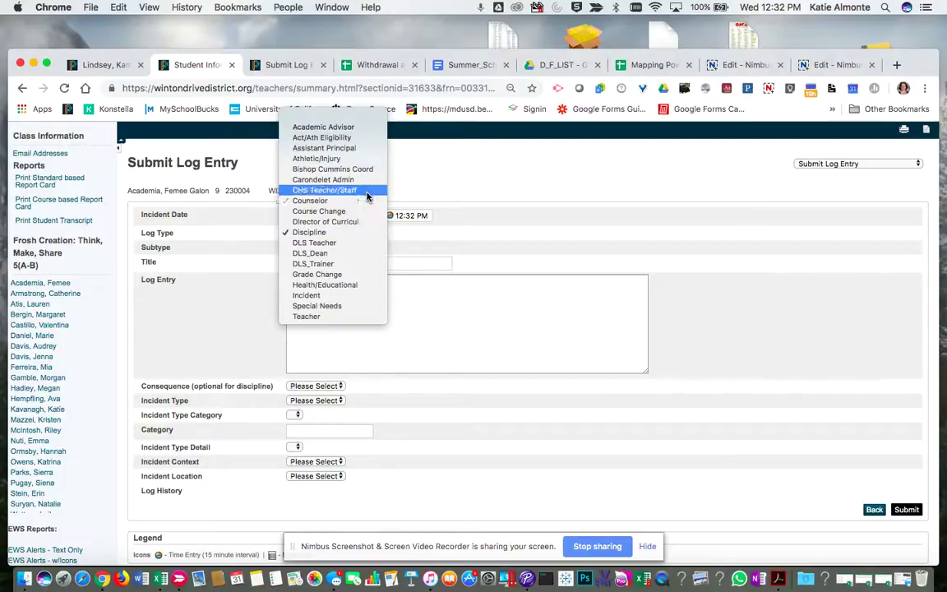
{"action": "left_click", "coordinate": [362, 190]}
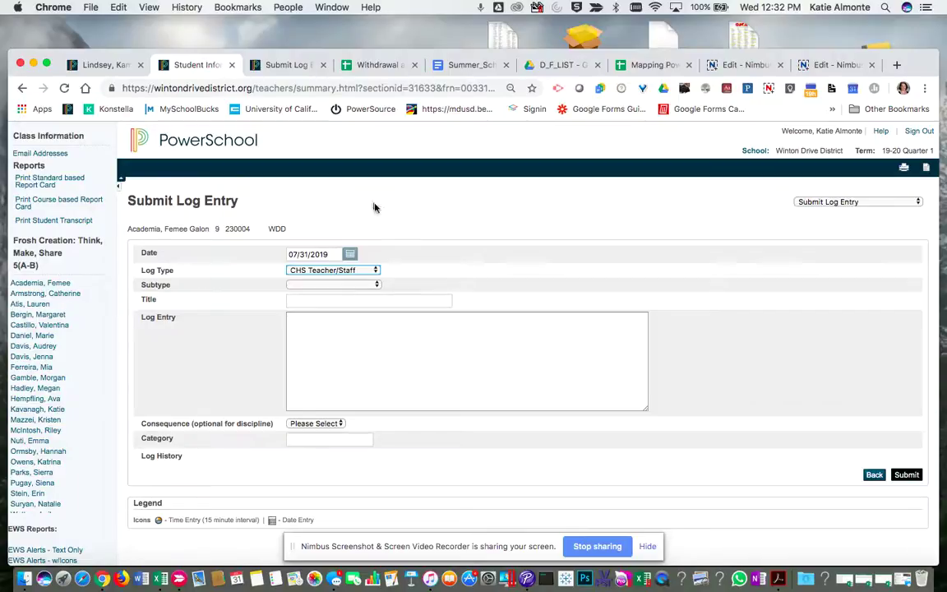
{"action": "left_click", "coordinate": [377, 286]}
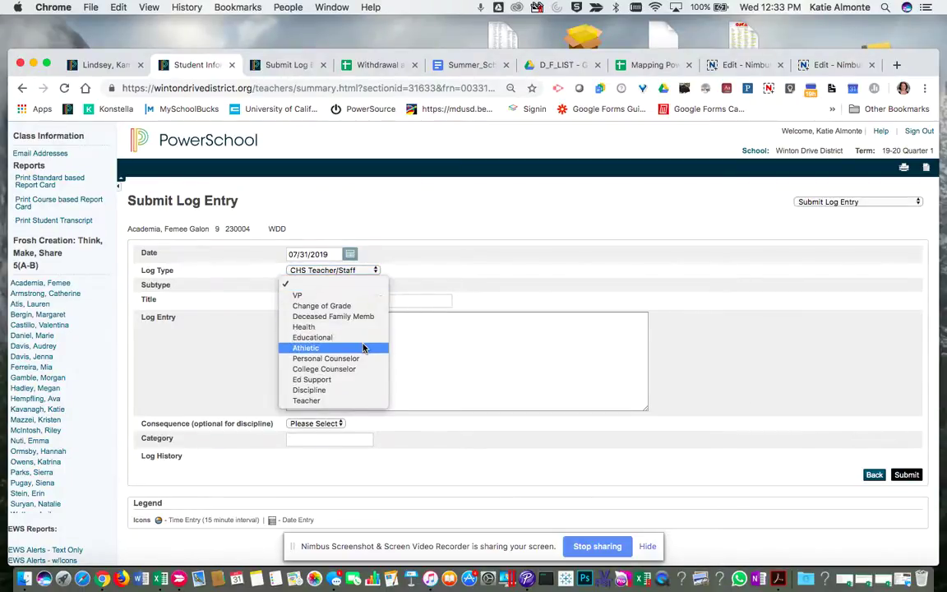
{"action": "left_click", "coordinate": [354, 401]}
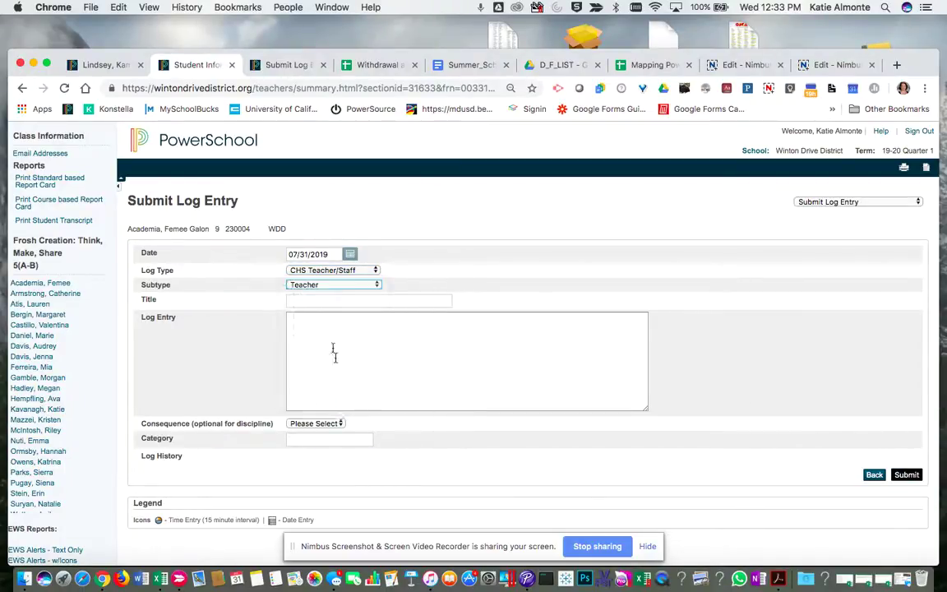
Title the log entry "Spoke to Parents", enter "type your message her" as its text, and submit it.
{"action": "left_click", "coordinate": [330, 300]}
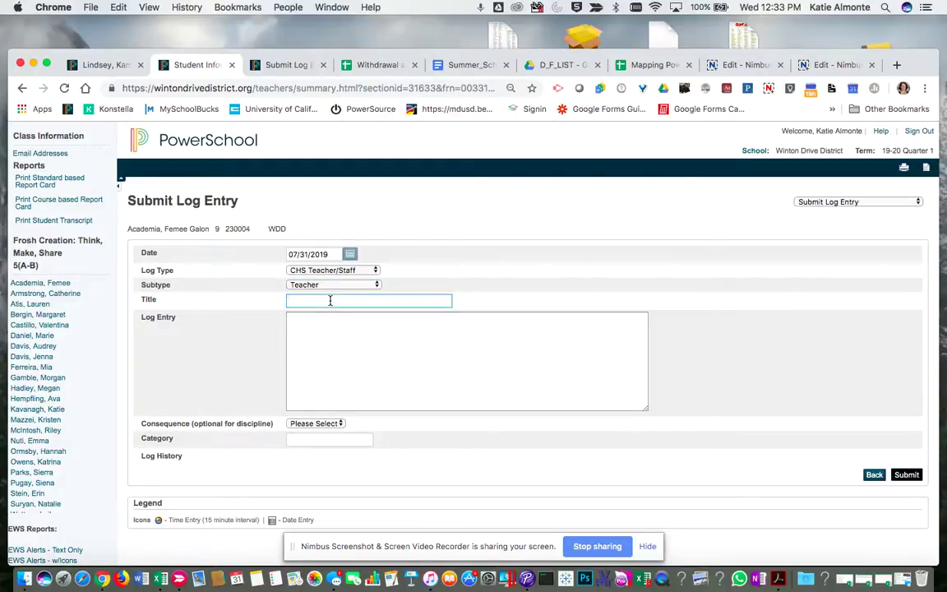
{"action": "type", "text": "Spoke to Parents"}
{"action": "left_click", "coordinate": [325, 341]}
{"action": "type", "text": "type your message her"}
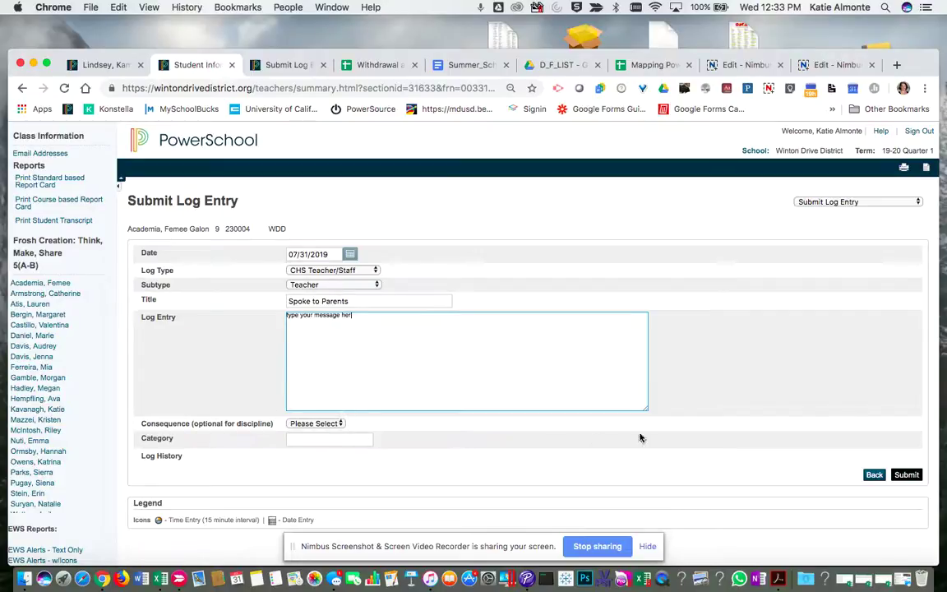
{"action": "left_click", "coordinate": [907, 476]}
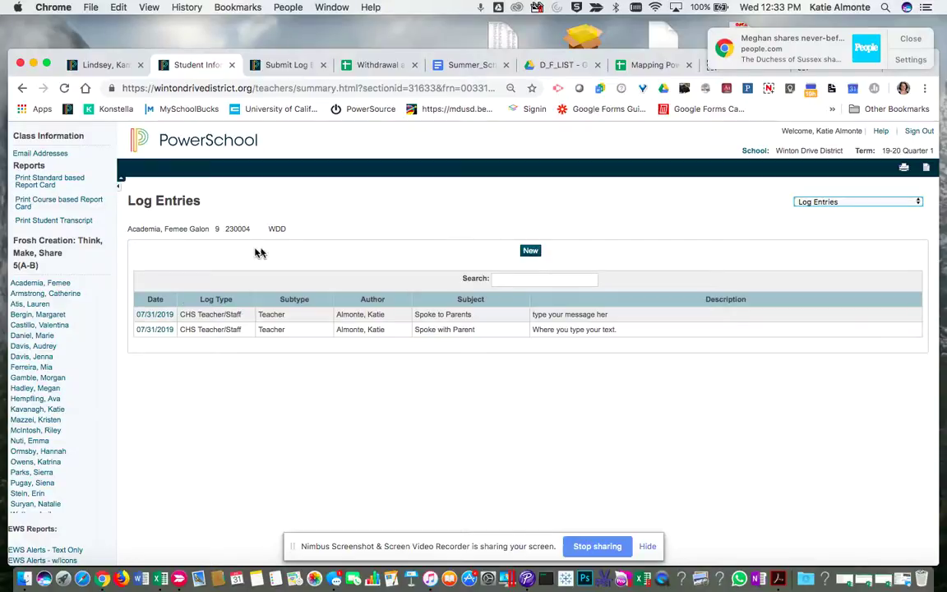
Return to the start page and open PowerTeacher Pro for the 5(A-B) Frosh Creation class.
{"action": "left_click", "coordinate": [141, 145]}
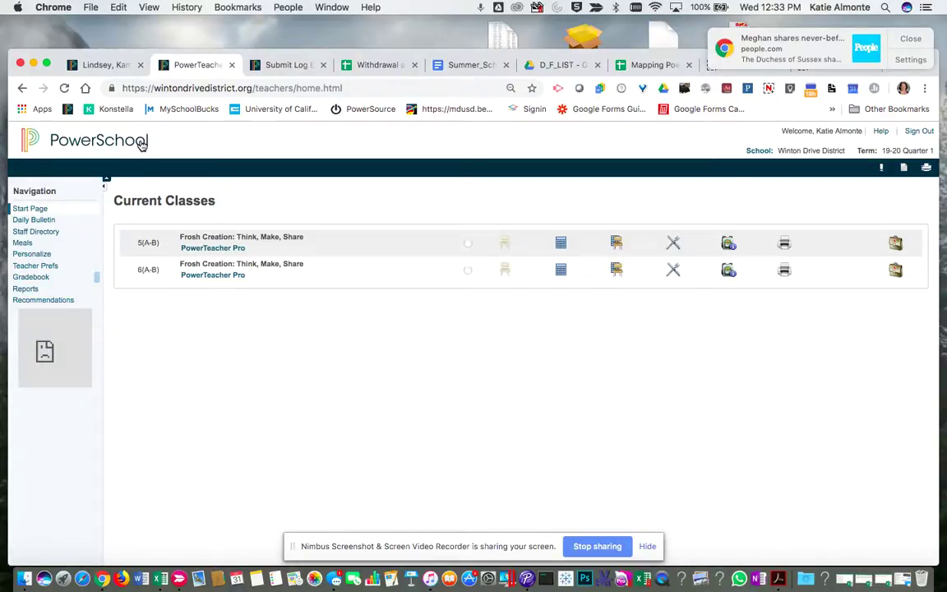
{"action": "left_click", "coordinate": [221, 250]}
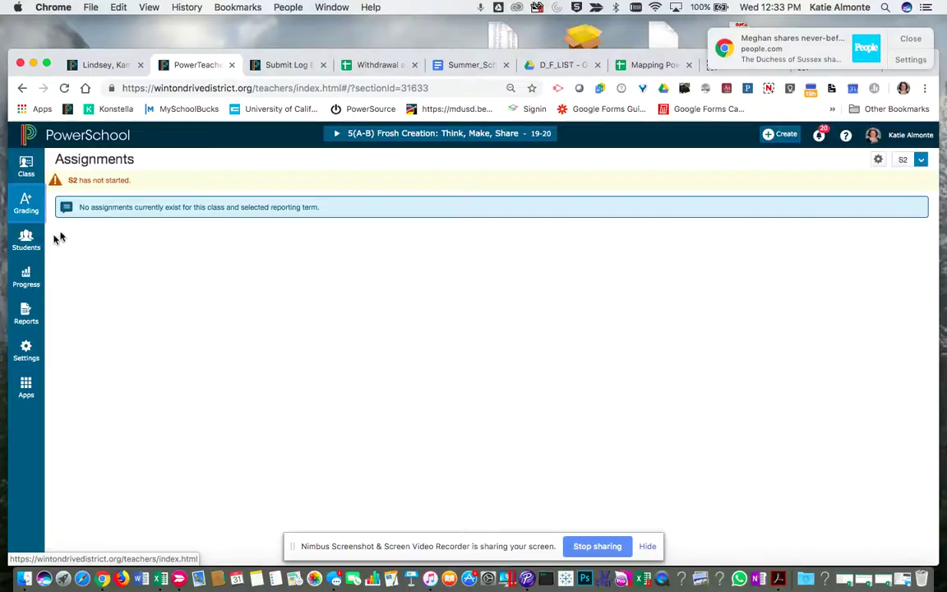
Select the fourth student in the 5(A-B) Frosh Creation class list and open their record in the PowerTeacher Portal.
{"action": "left_click", "coordinate": [36, 250]}
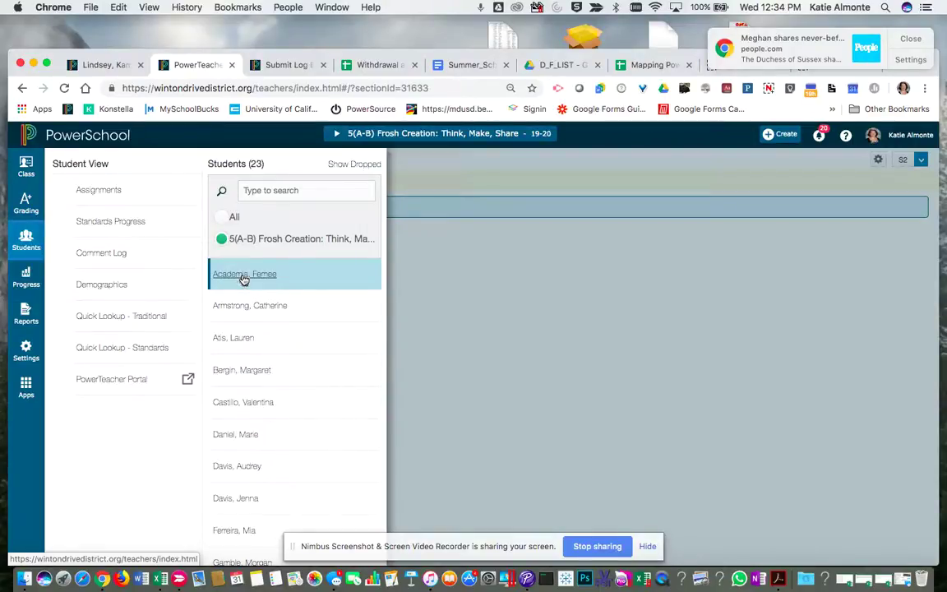
{"action": "left_click", "coordinate": [231, 374]}
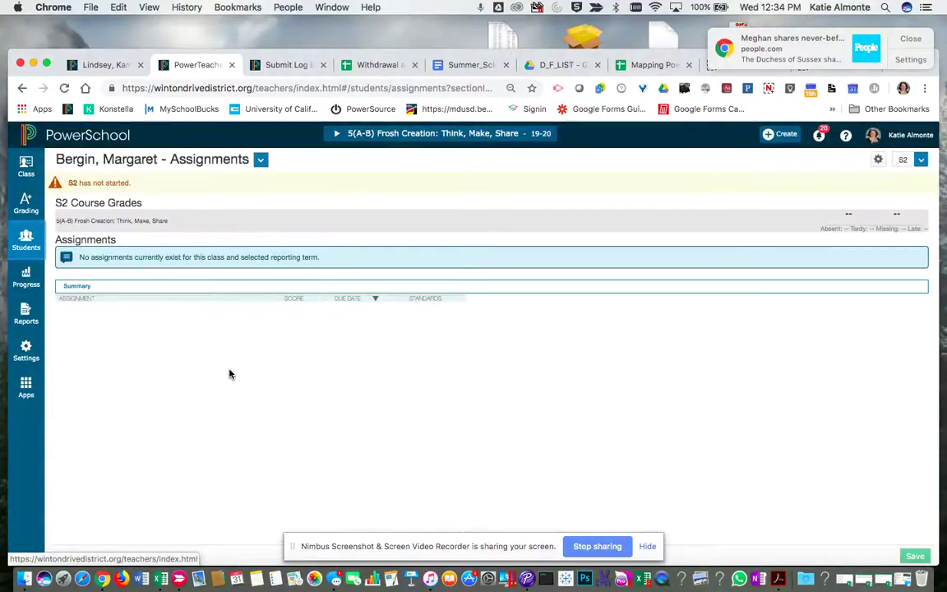
{"action": "left_click", "coordinate": [24, 243]}
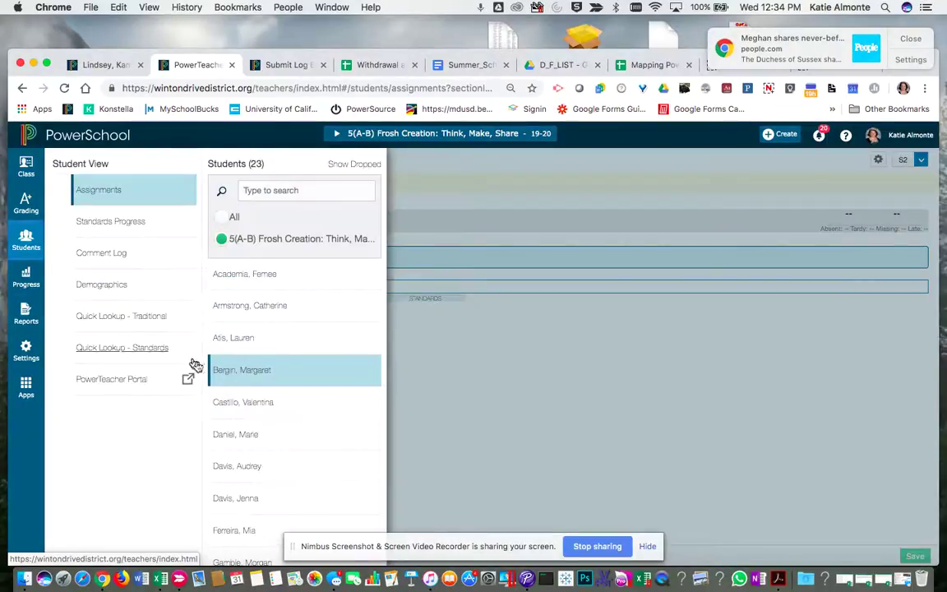
{"action": "left_click", "coordinate": [120, 384]}
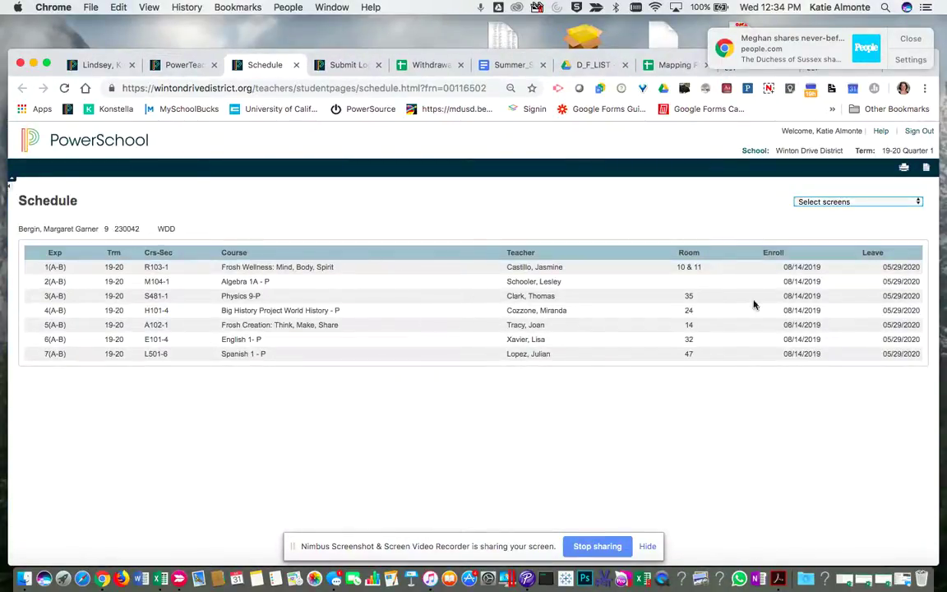
Switch the student's record from Schedule to the Log Entries screen and start a new log entry.
{"action": "left_click", "coordinate": [917, 203]}
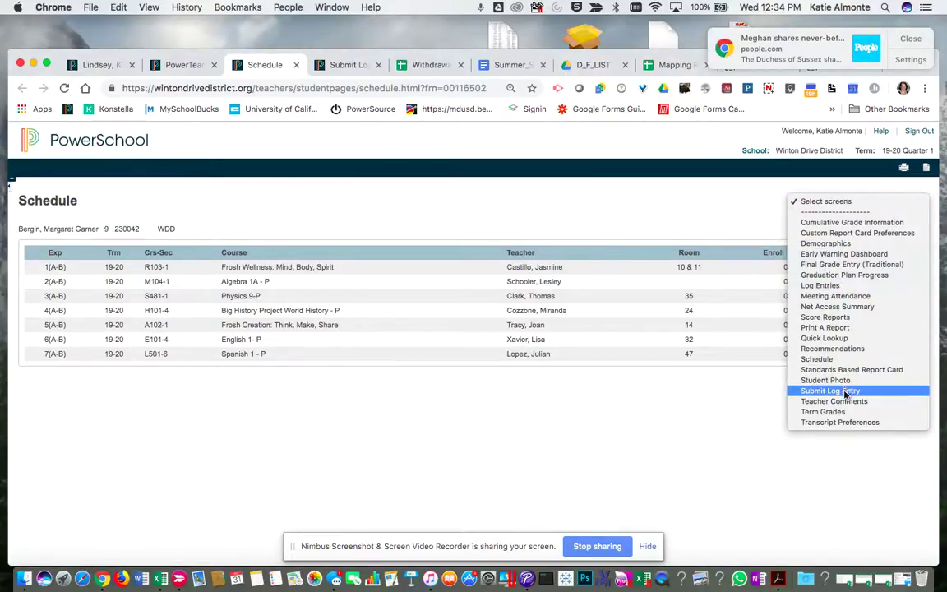
{"action": "left_click", "coordinate": [825, 288]}
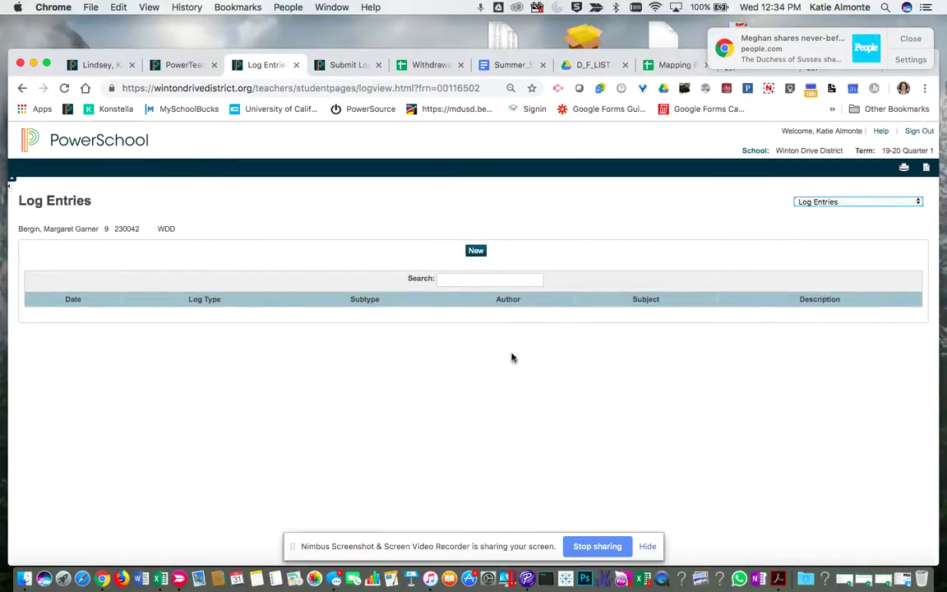
{"action": "left_click", "coordinate": [476, 253]}
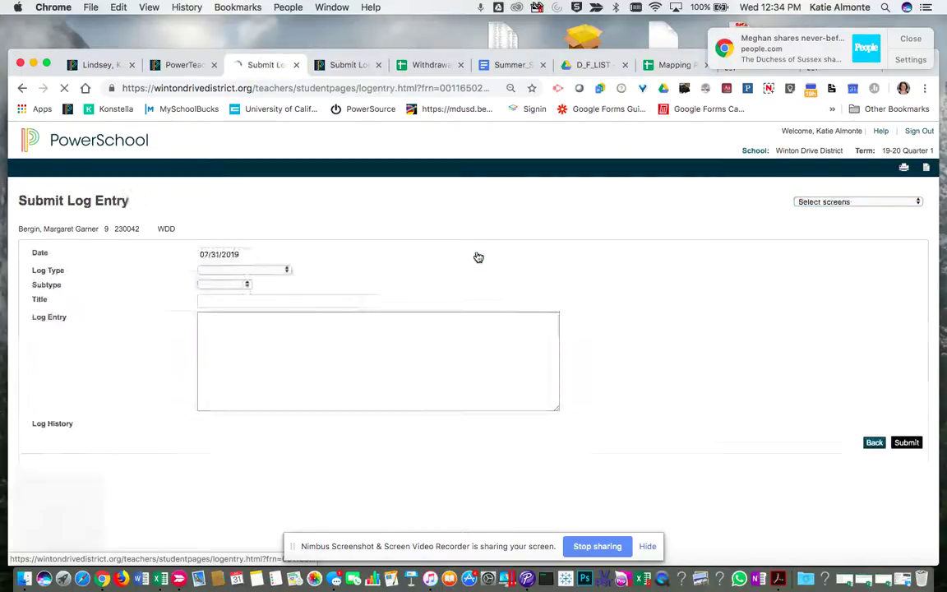
Set the new log entry's type to CHS Teacher/Staff and its subtype to Teacher, and place the cursor in the Log Entry text.
{"action": "left_click", "coordinate": [286, 273]}
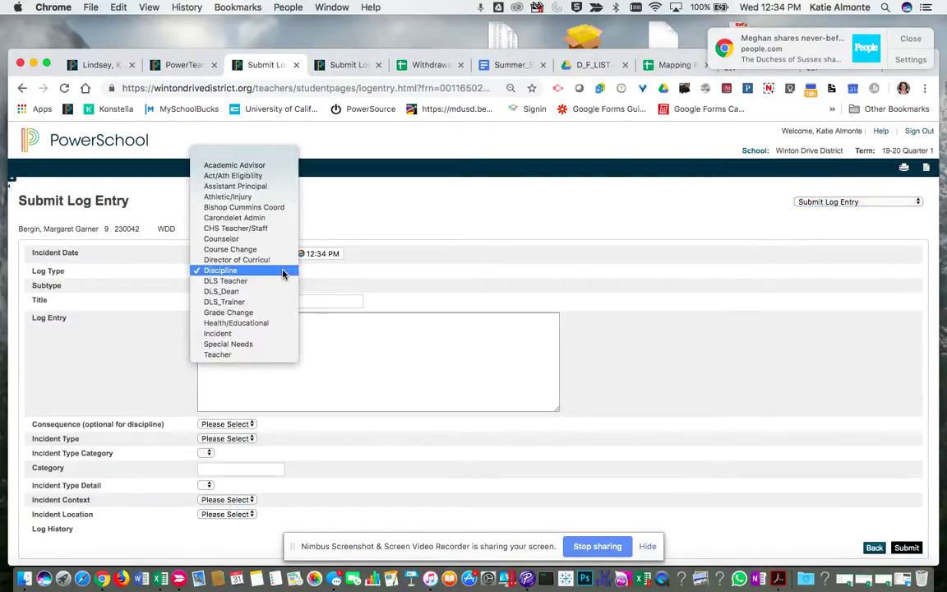
{"action": "left_click", "coordinate": [271, 229]}
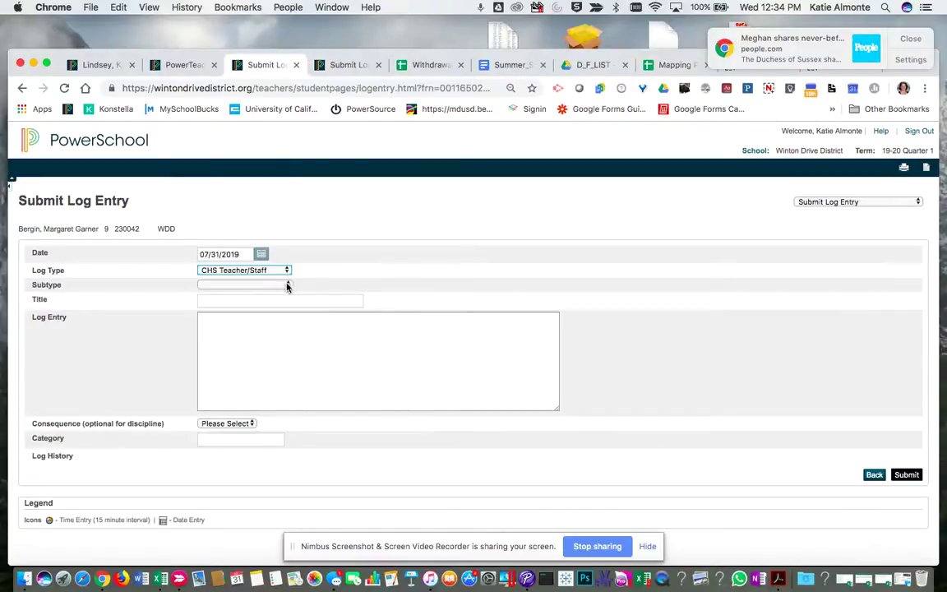
{"action": "left_click", "coordinate": [279, 284]}
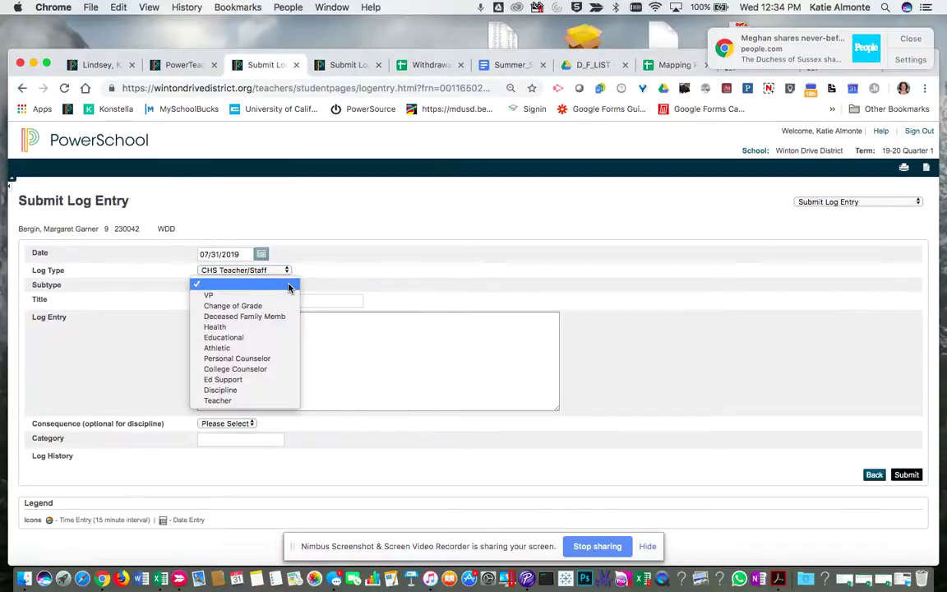
{"action": "left_click", "coordinate": [270, 400]}
{"action": "left_click", "coordinate": [313, 341]}
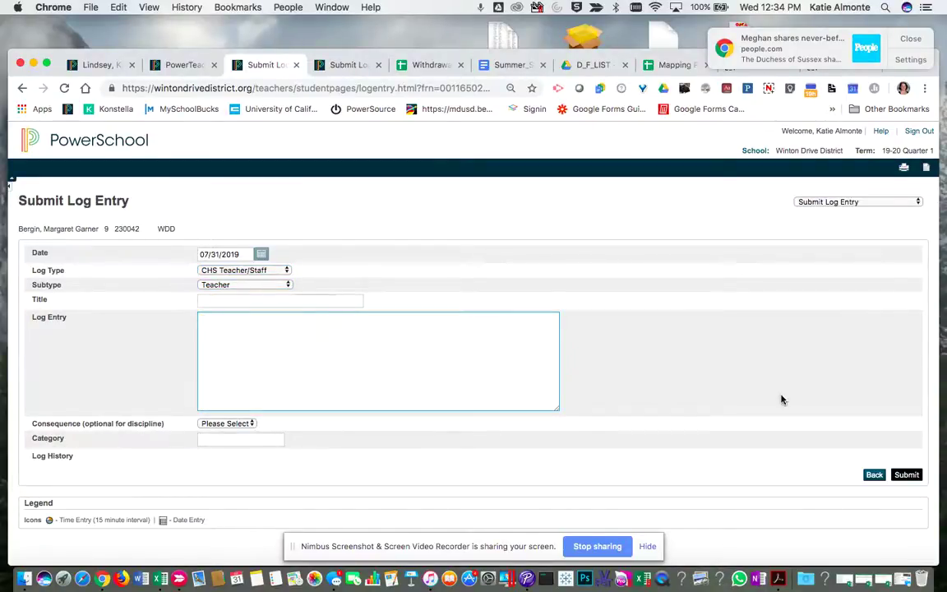